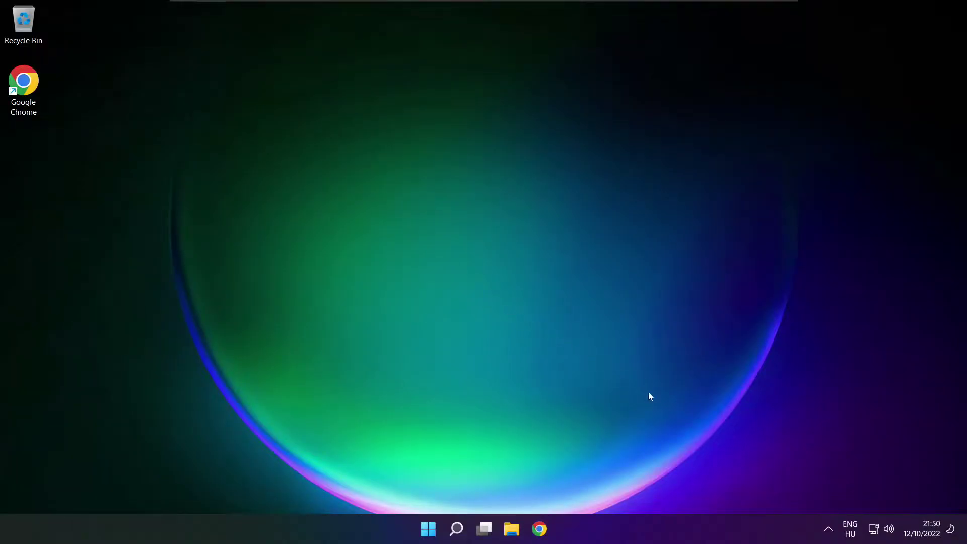
Step: Switch the Quick Settings sound output from CABLE Input to Speakers (High Definition Audio Device)
click(888, 532)
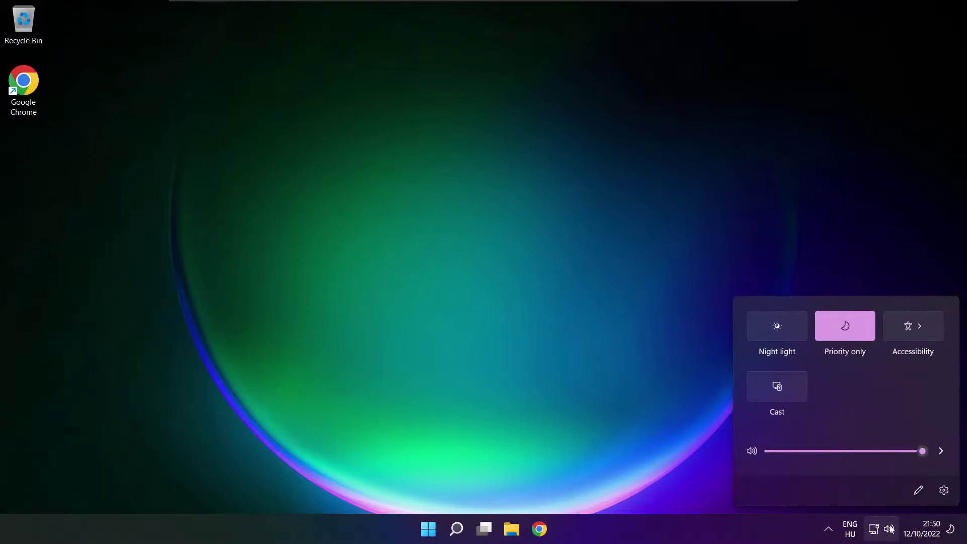
click(942, 453)
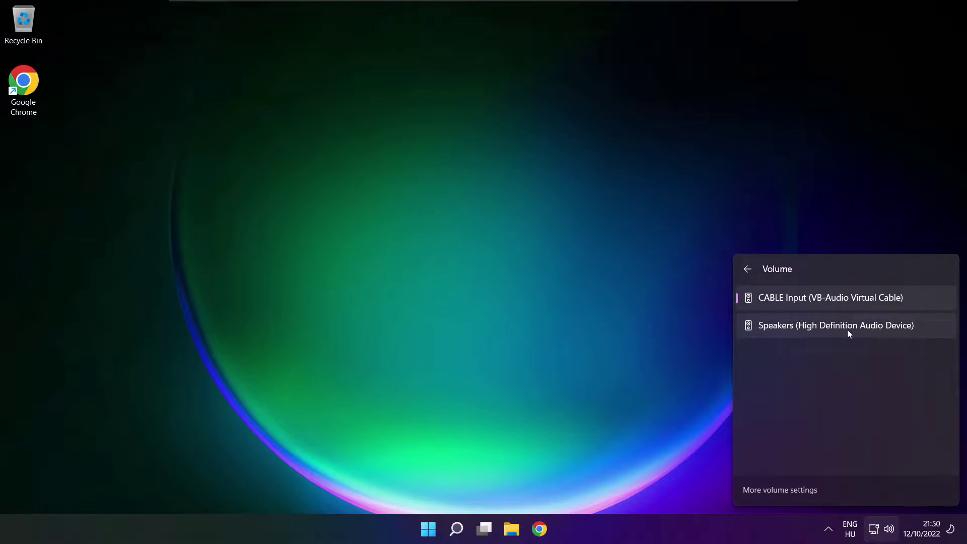
click(924, 331)
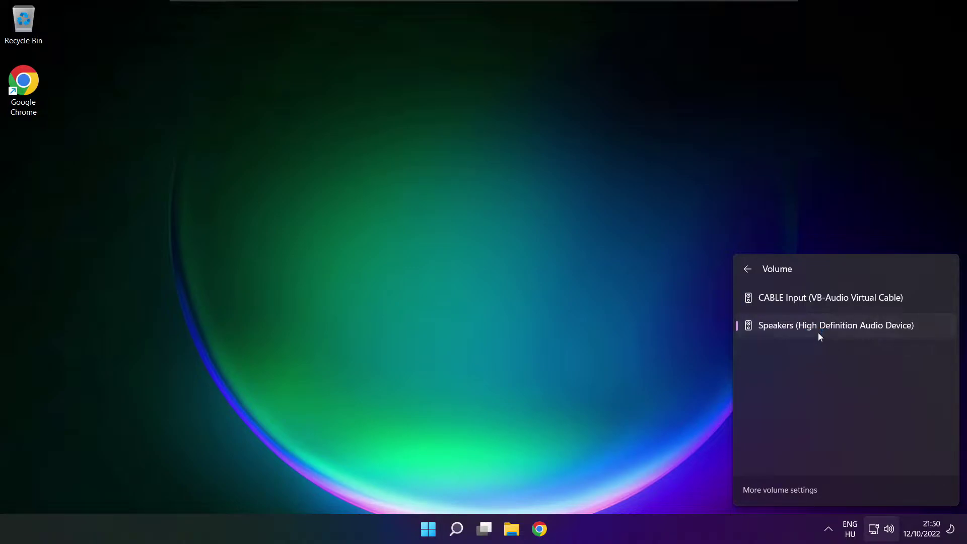
click(512, 293)
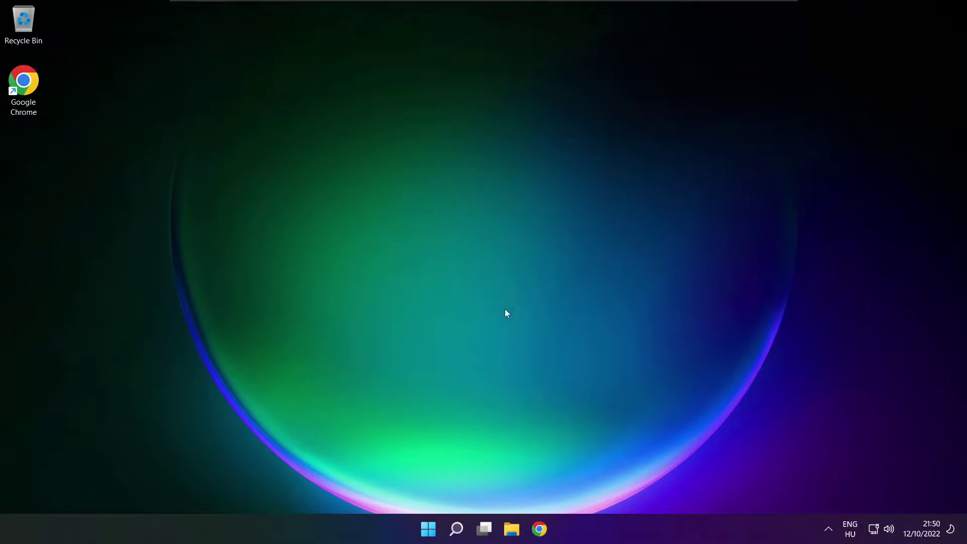
Step: Restart the PC, then reopen the Quick Settings output list to confirm Speakers is active
click(429, 528)
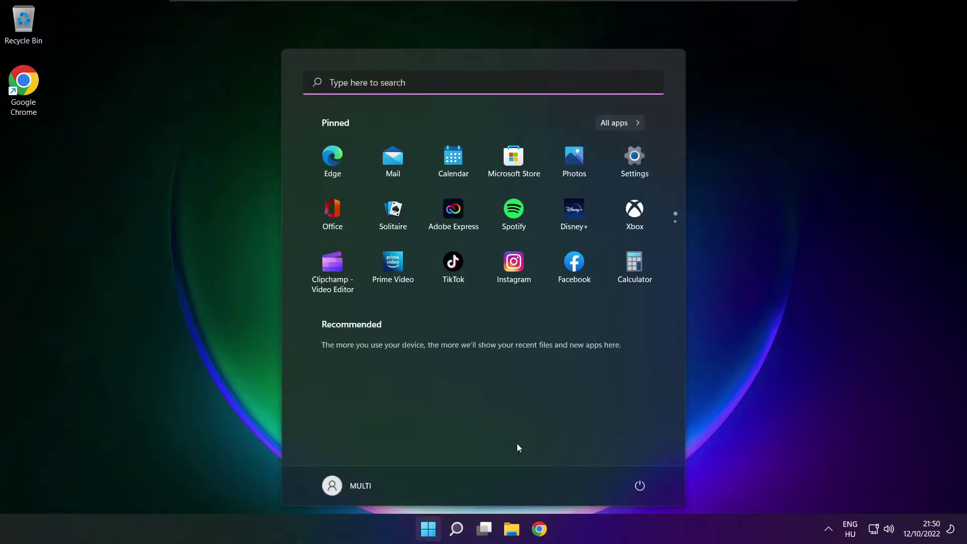
click(641, 485)
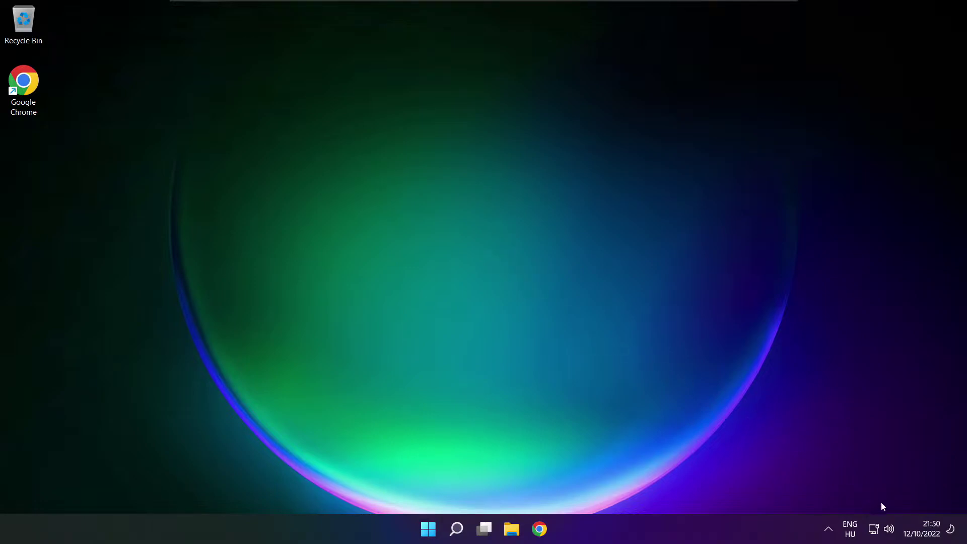
click(890, 529)
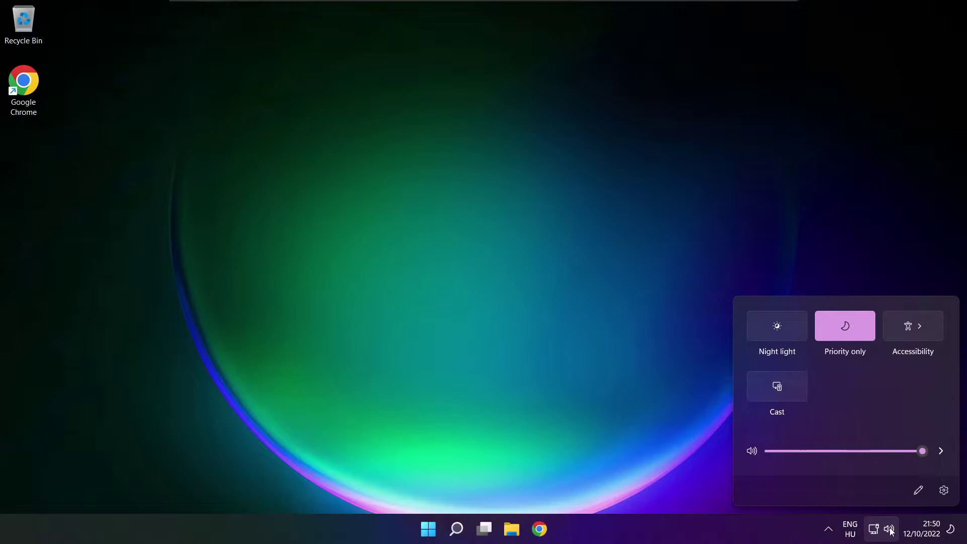
click(942, 451)
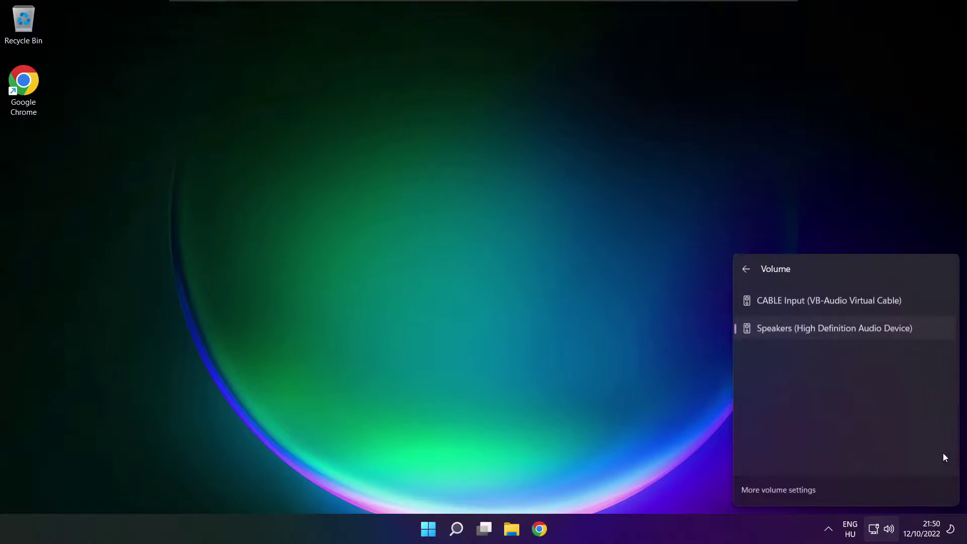
Step: On the Sound settings page, keep Speakers as output at volume 100 and scroll to Advanced
click(784, 492)
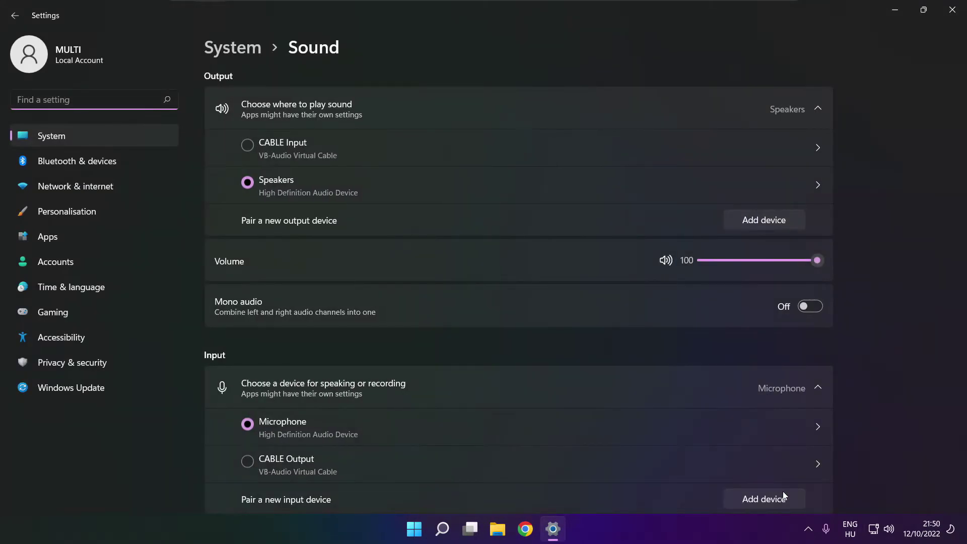
click(278, 185)
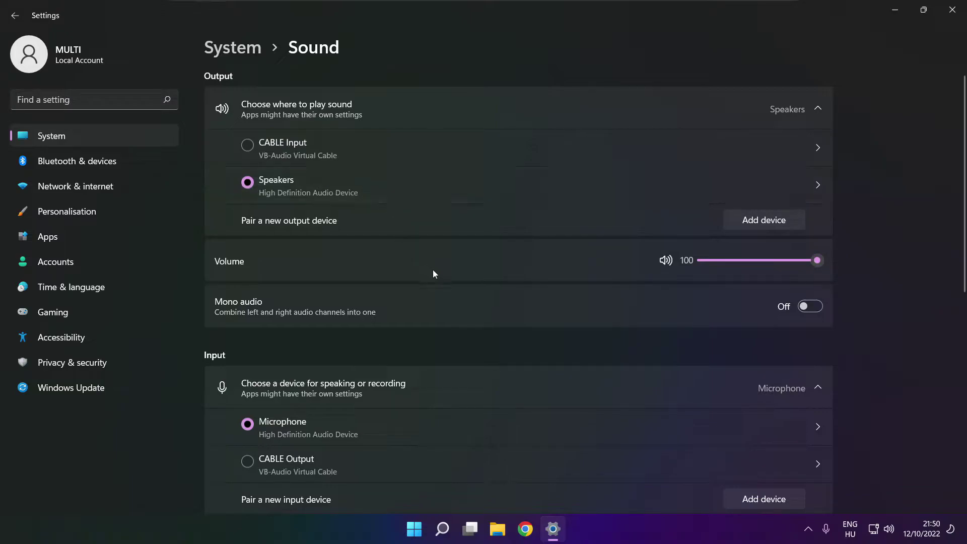
drag(798, 261, 835, 260)
drag(965, 256, 960, 421)
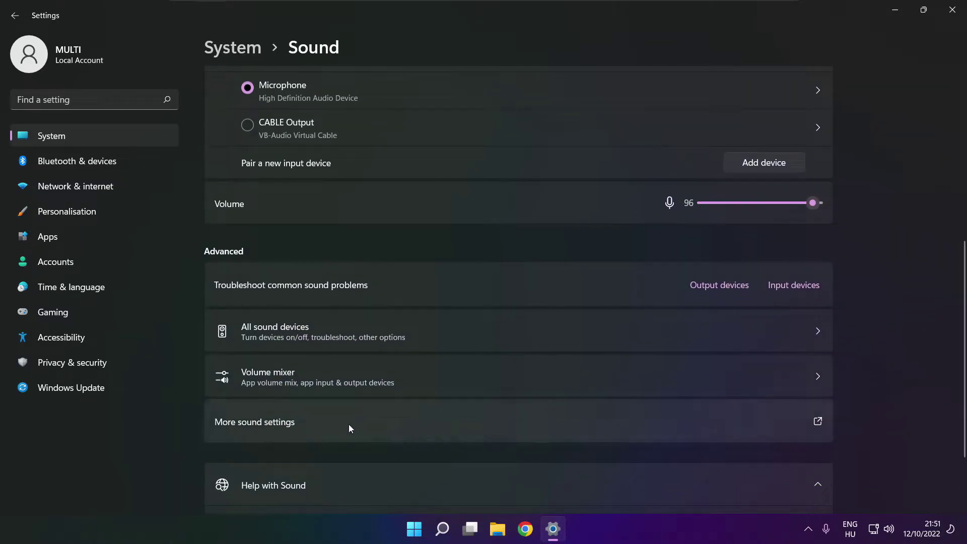
Step: In the classic Sound panel, disable CABLE Input on the Playback tab, leaving Speakers selected
click(398, 426)
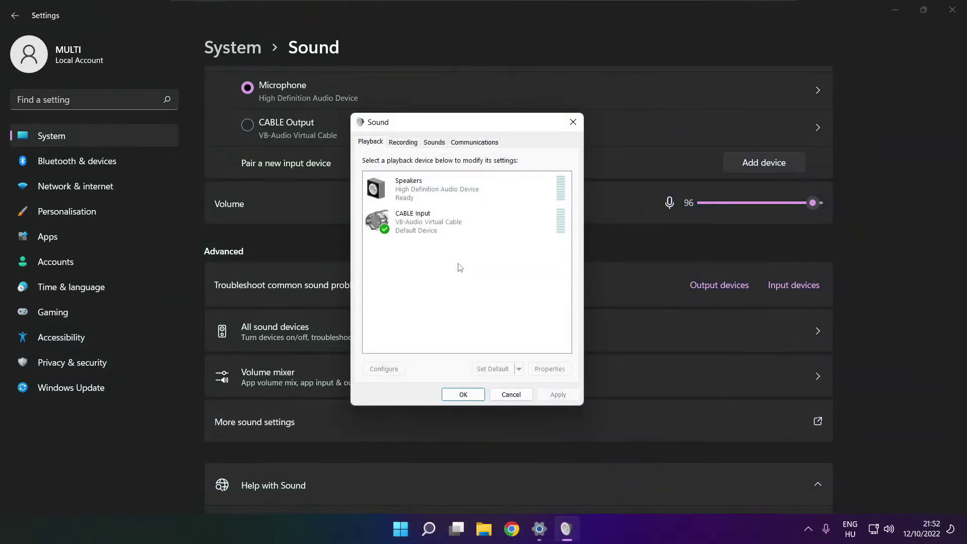
click(413, 228)
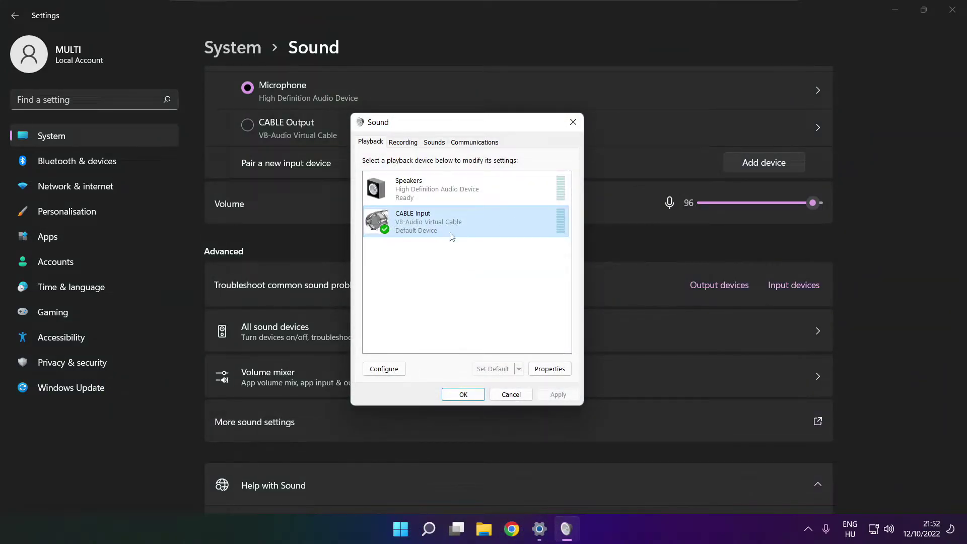
right_click(512, 225)
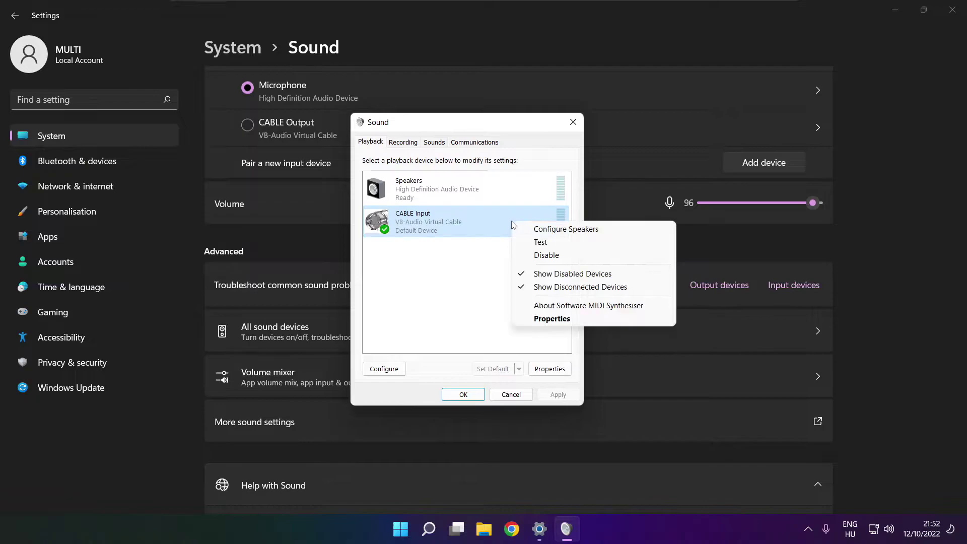
click(546, 255)
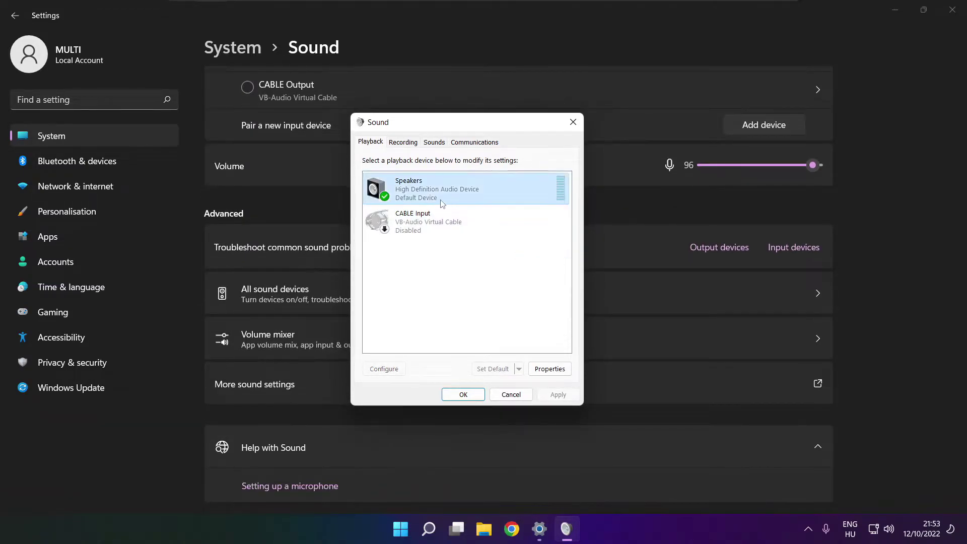
click(442, 203)
Step: Configure the Speakers as 7.1 Surround, keeping all optional speakers
right_click(469, 196)
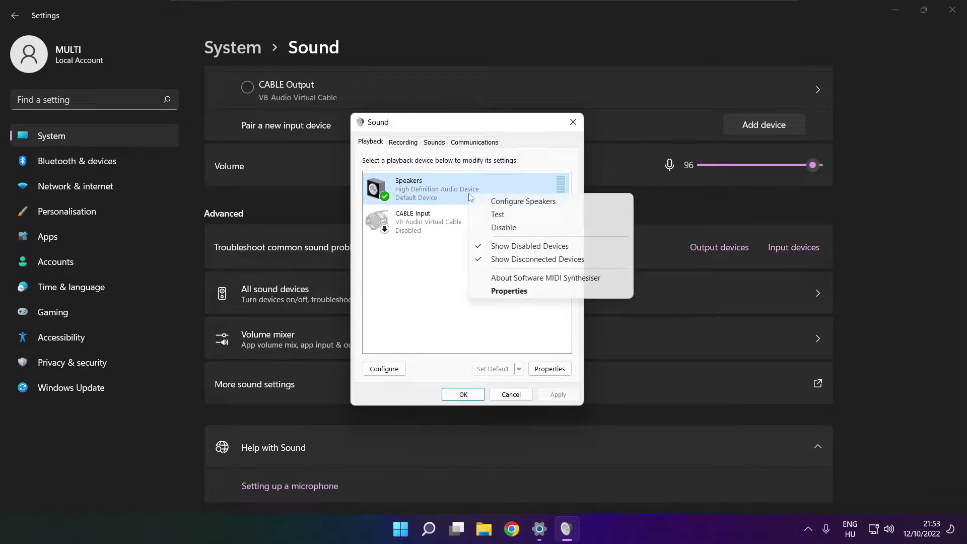
click(533, 202)
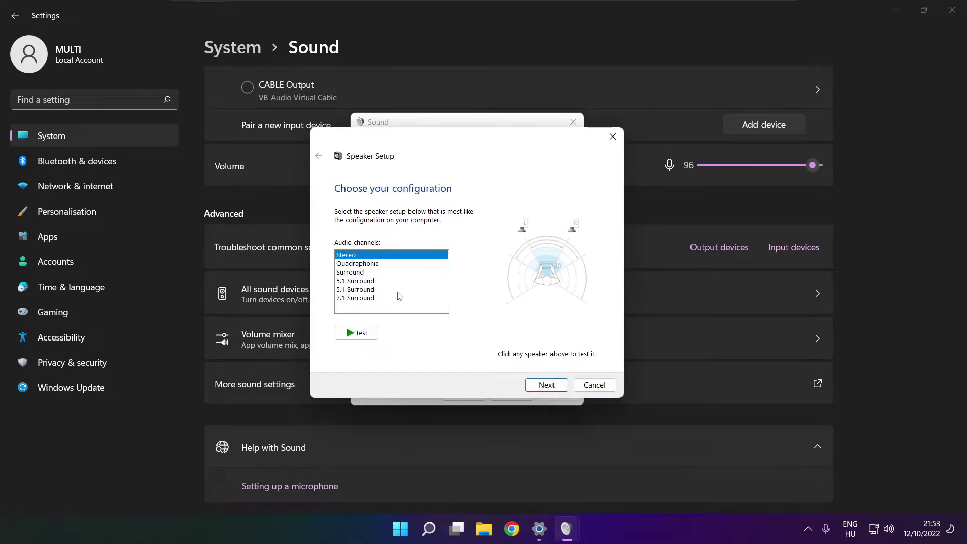
click(360, 299)
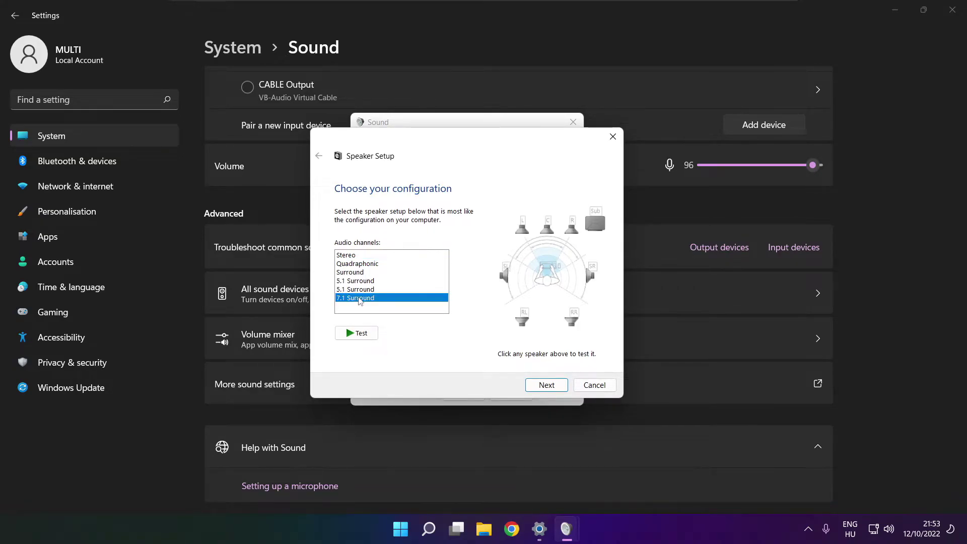
click(547, 385)
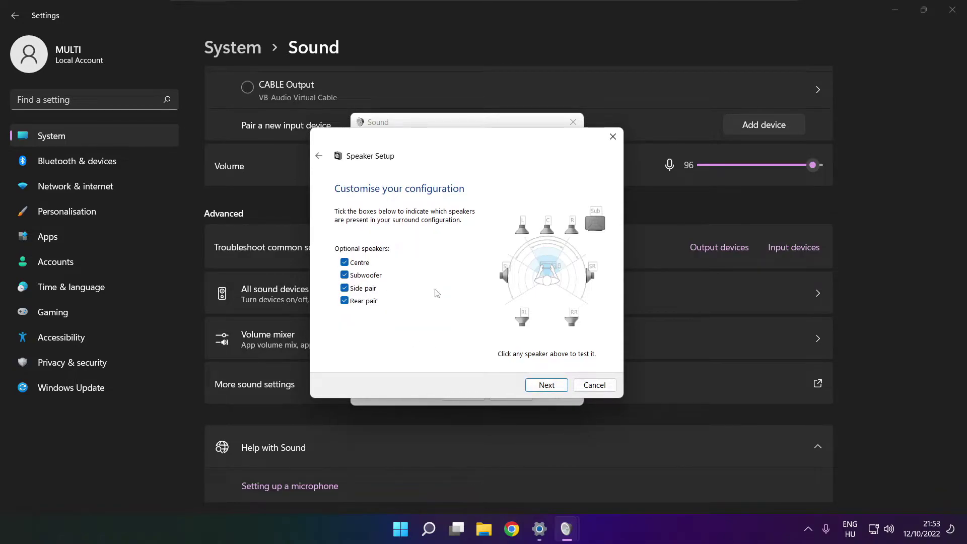
click(544, 386)
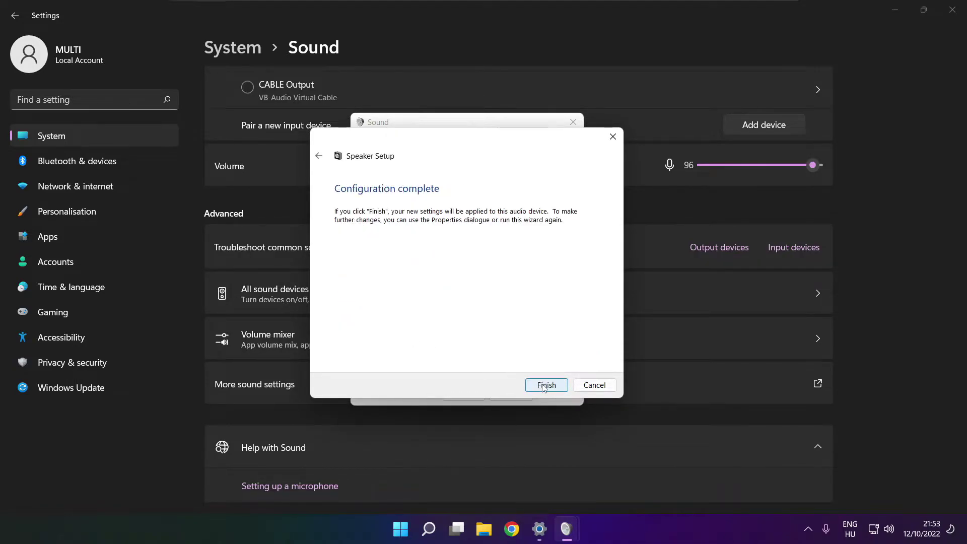
Step: Finish speaker setup, then disable all enhancements in Speakers Properties and apply
click(543, 386)
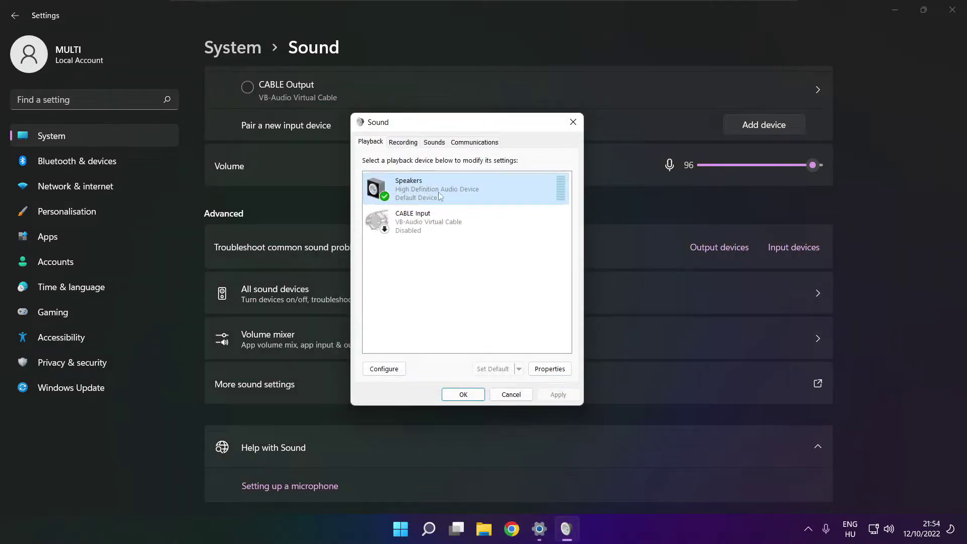
click(551, 370)
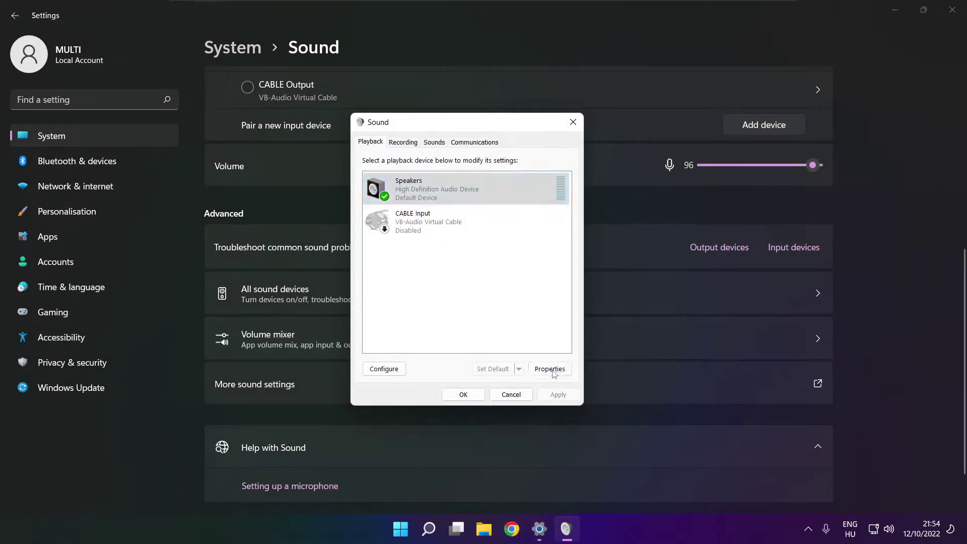
drag(456, 168, 437, 137)
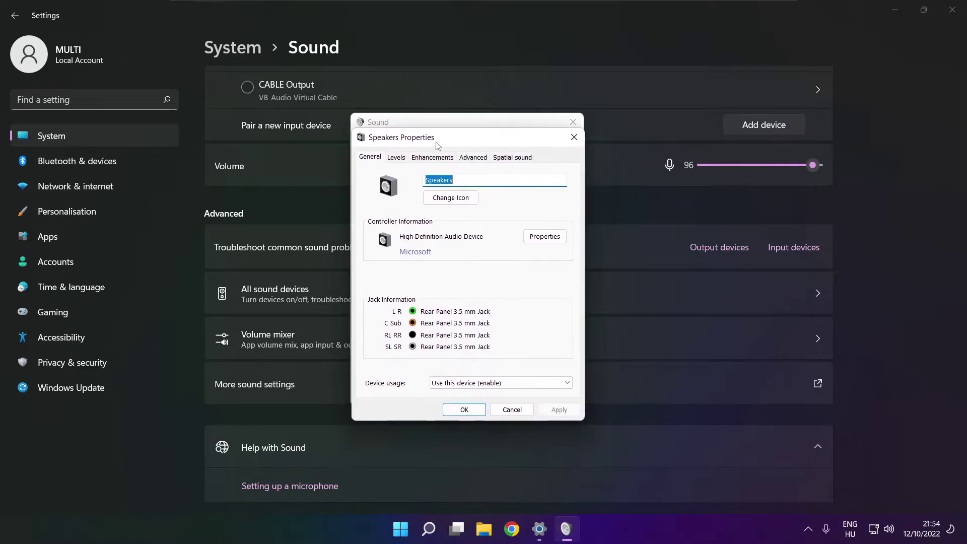
click(429, 157)
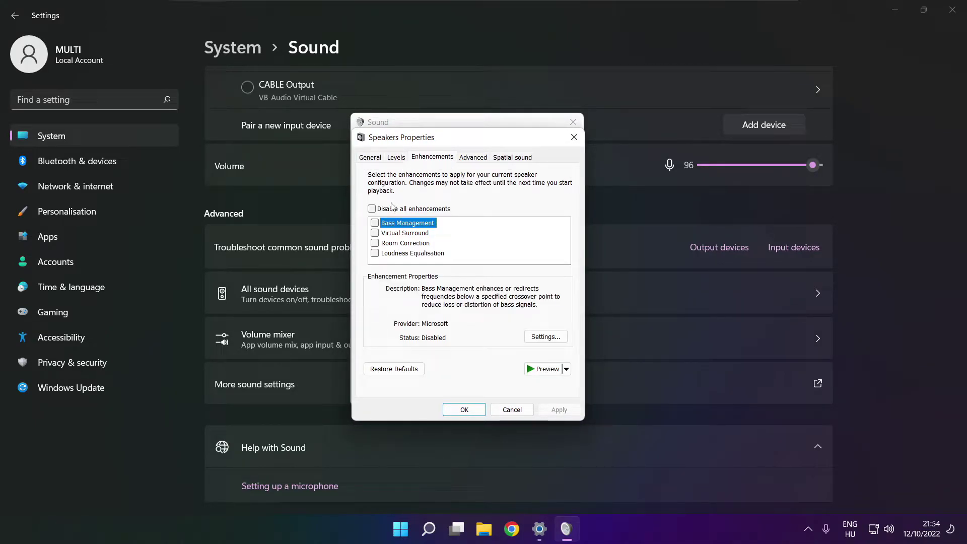
click(373, 209)
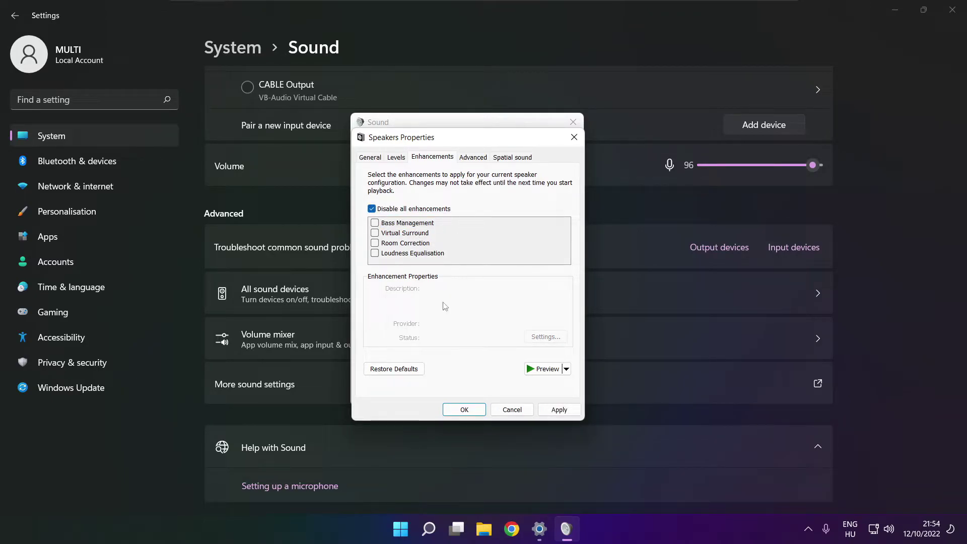
click(567, 408)
Step: Keep the Speakers default format at 16 bit, 48000 Hz and OK both sound dialogs
click(471, 159)
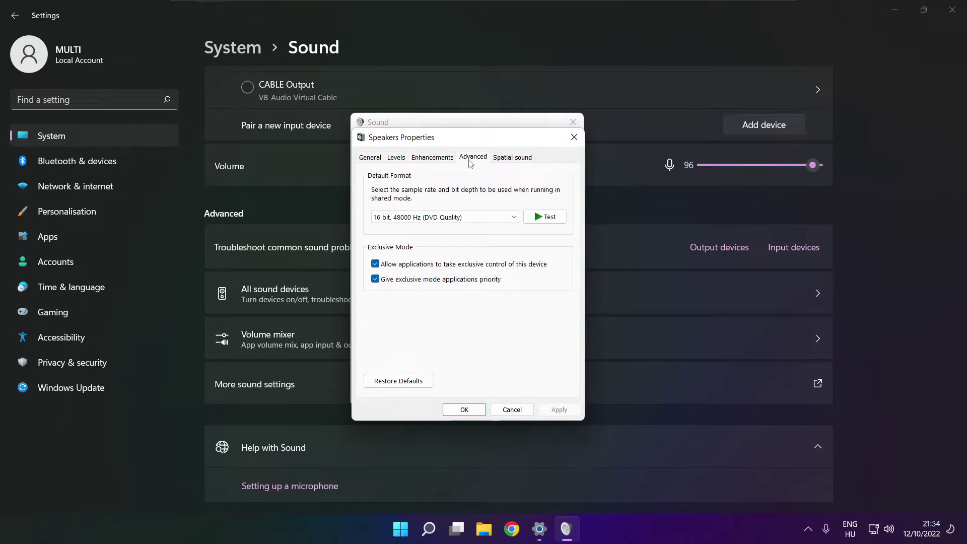
click(512, 219)
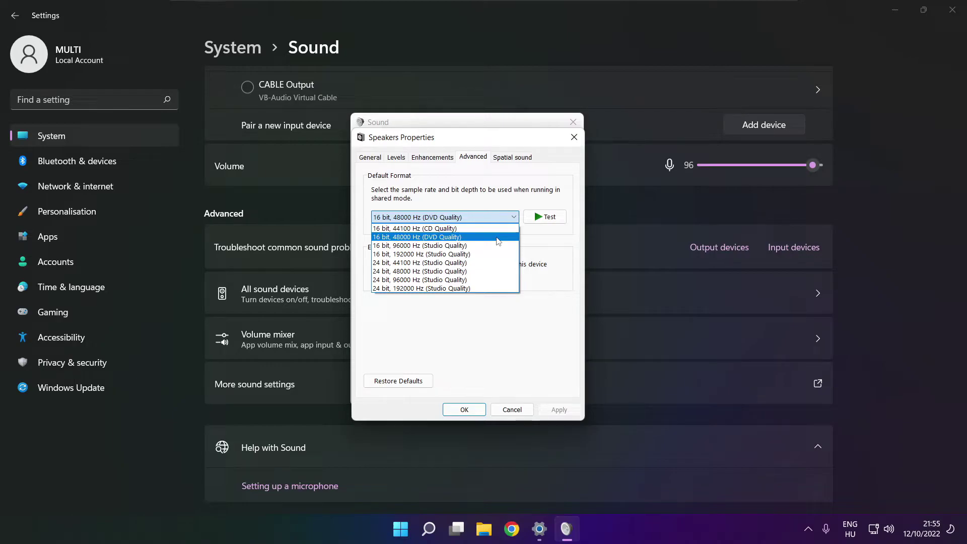
click(496, 238)
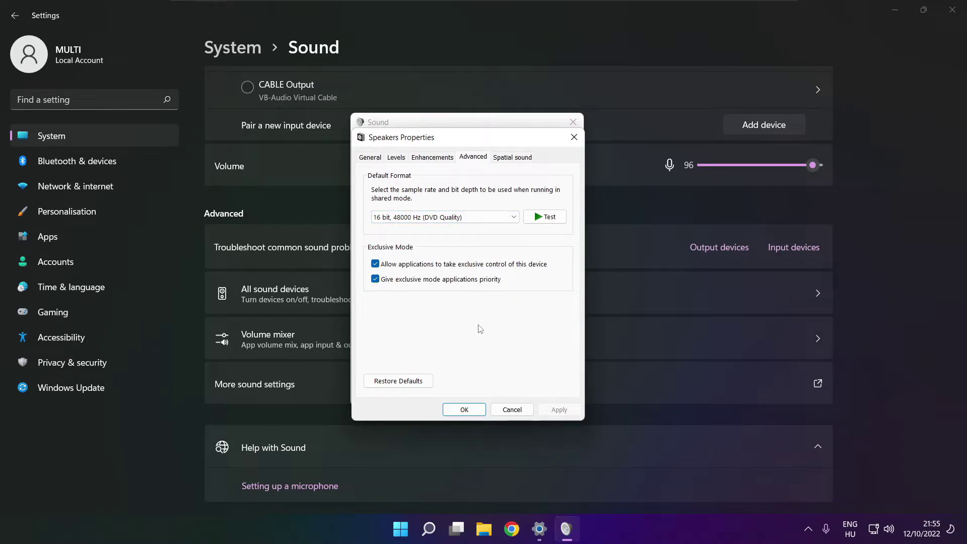
click(464, 408)
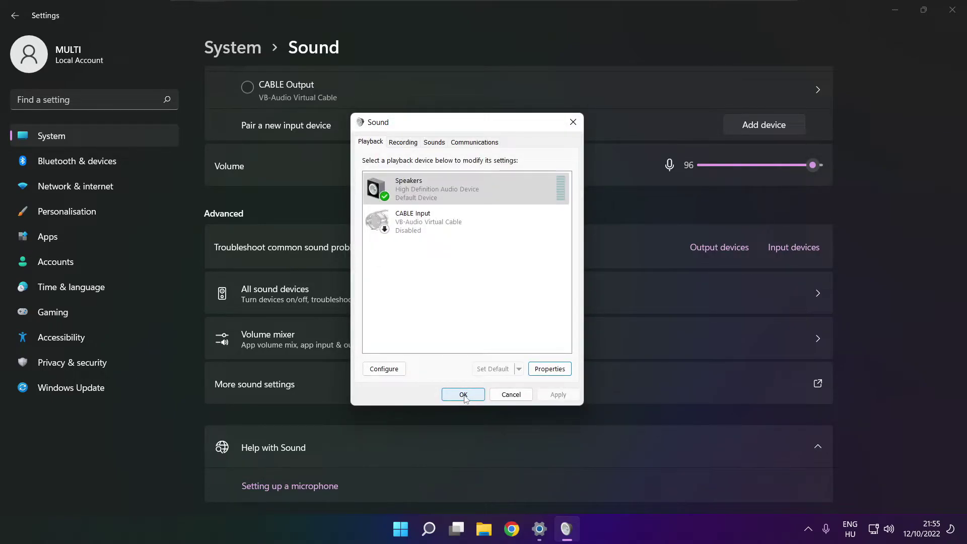
click(463, 396)
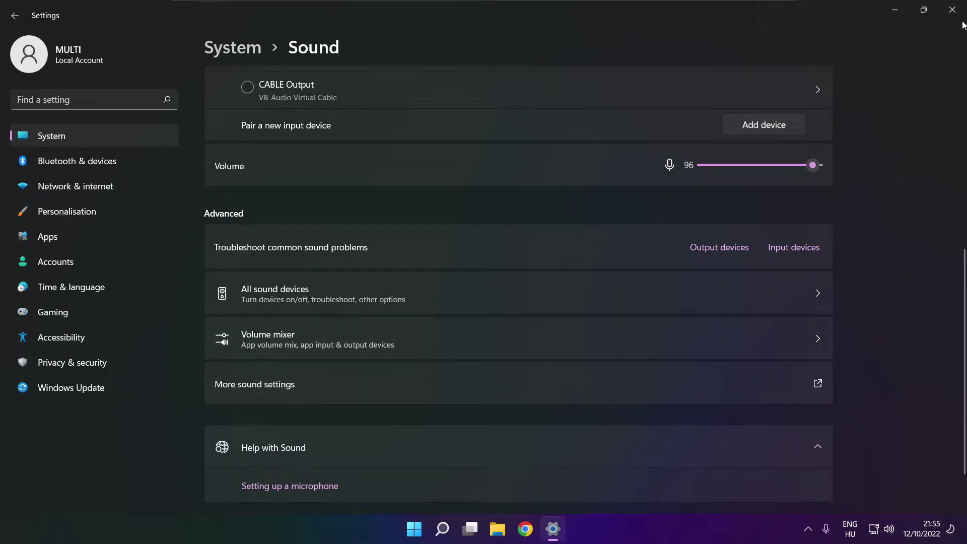
Step: Close Settings and search Windows for 'device manager'
click(952, 10)
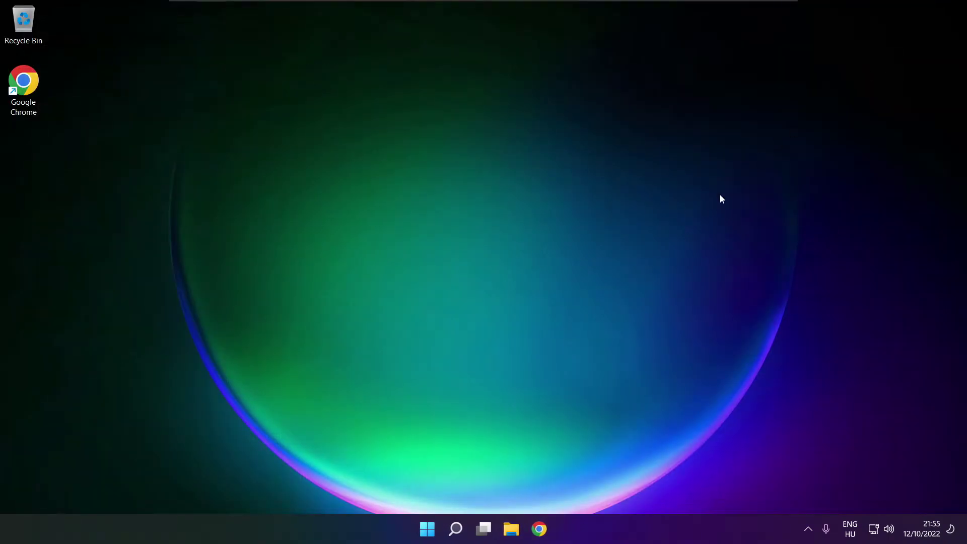
click(427, 529)
click(640, 485)
click(459, 524)
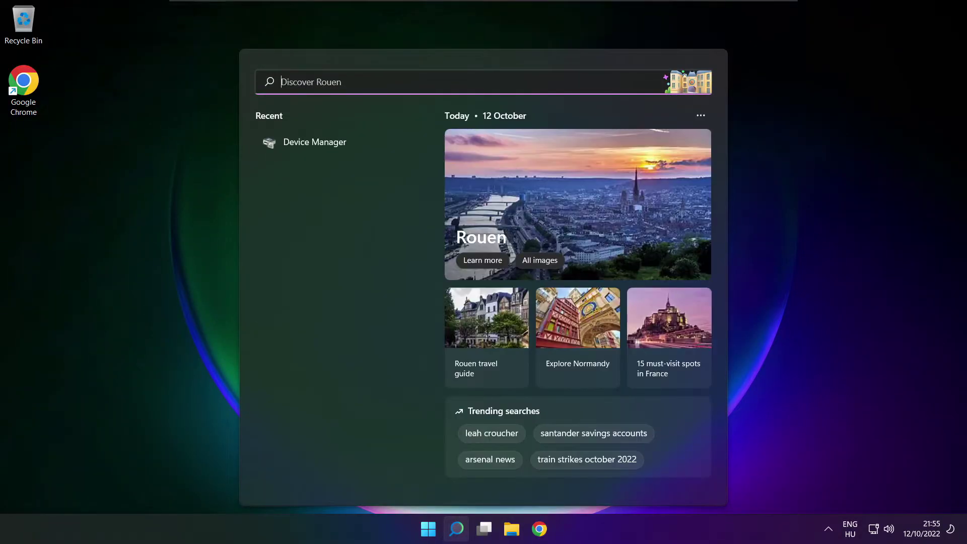
text(device manager)
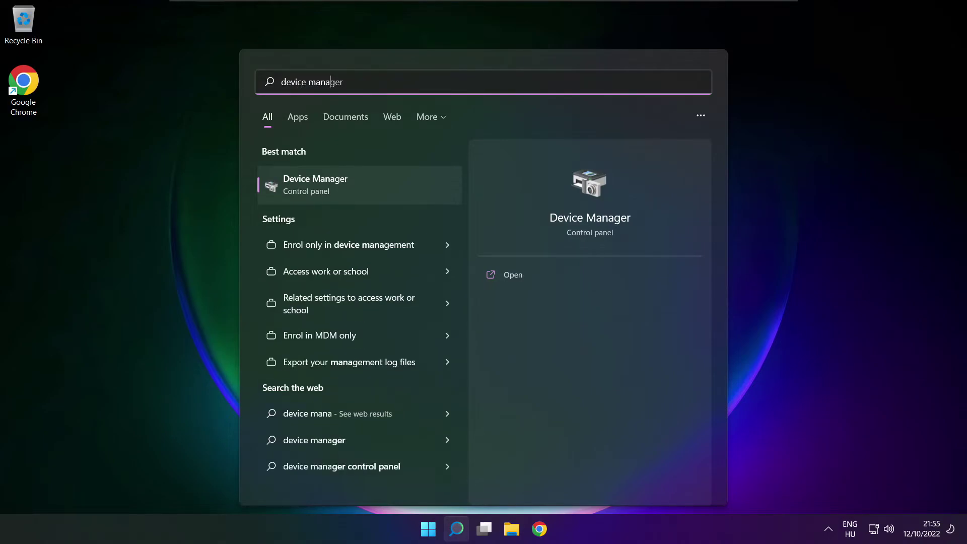
Step: Launch Device Manager and bring up actions for High Definition Audio Device under Sound, video and game controllers
click(373, 184)
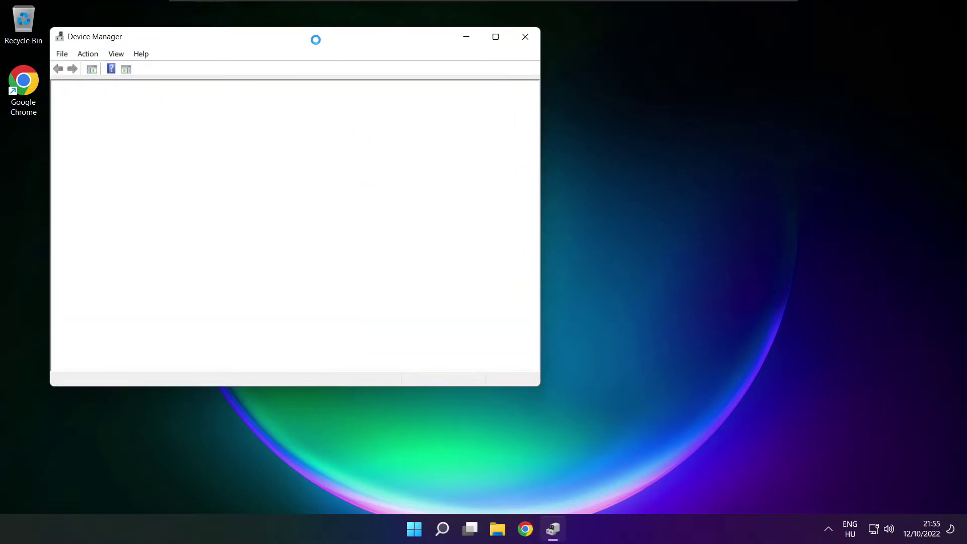
drag(303, 40, 506, 90)
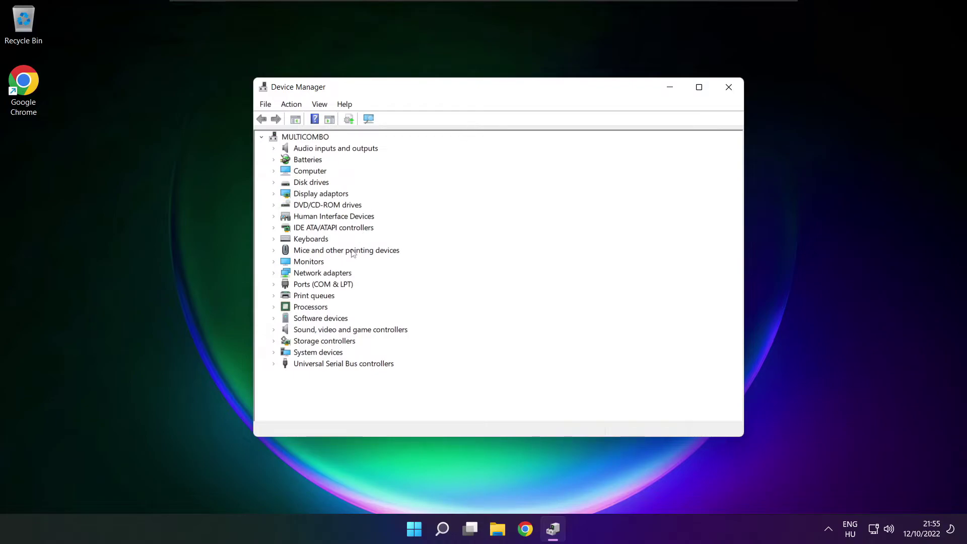
click(283, 331)
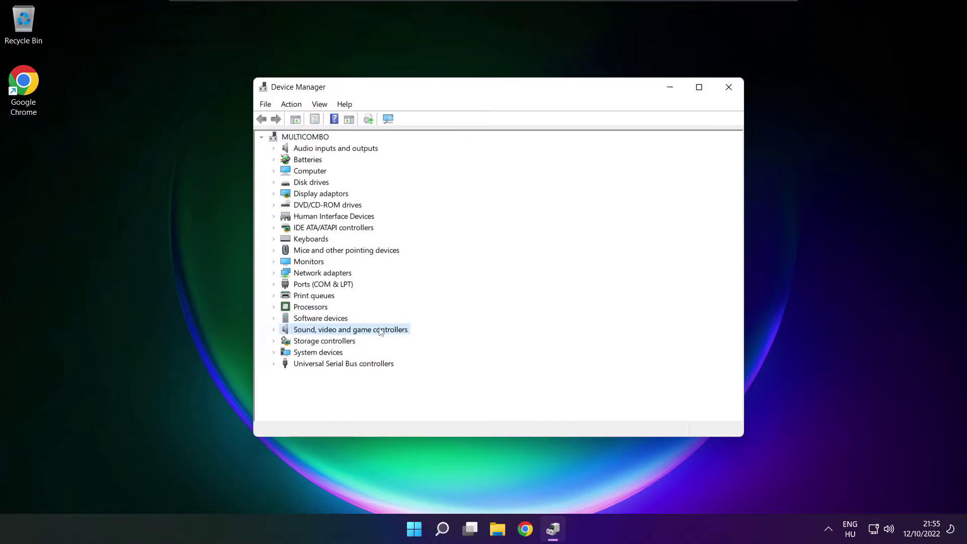
click(274, 331)
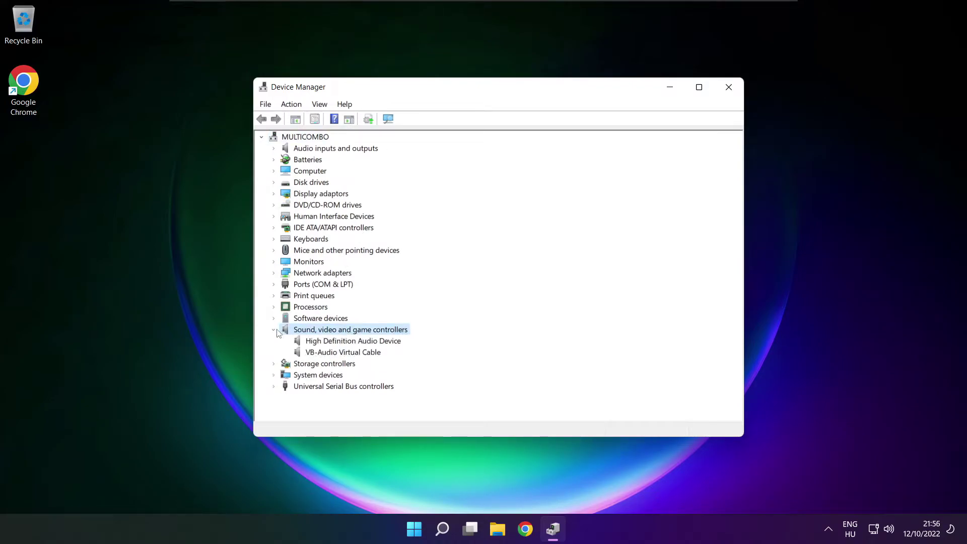
click(294, 343)
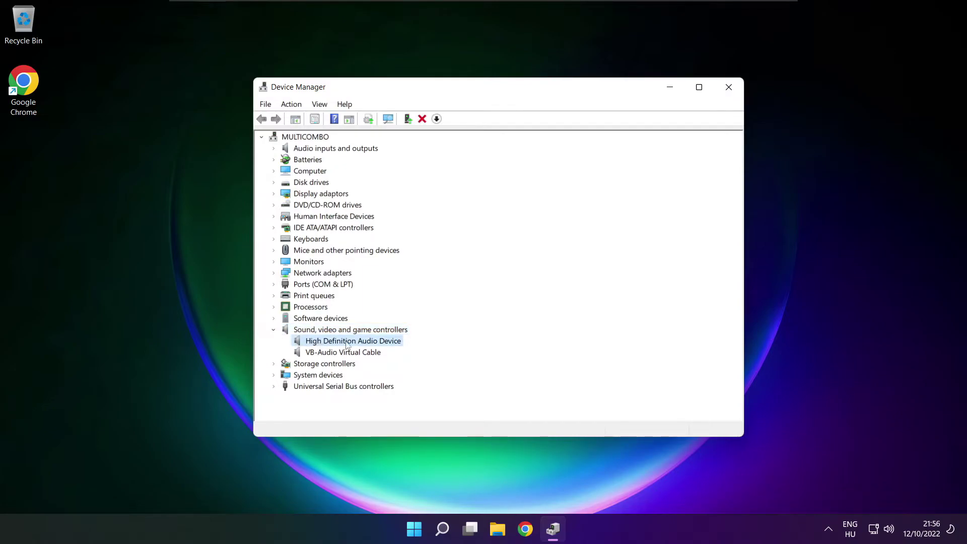
right_click(346, 342)
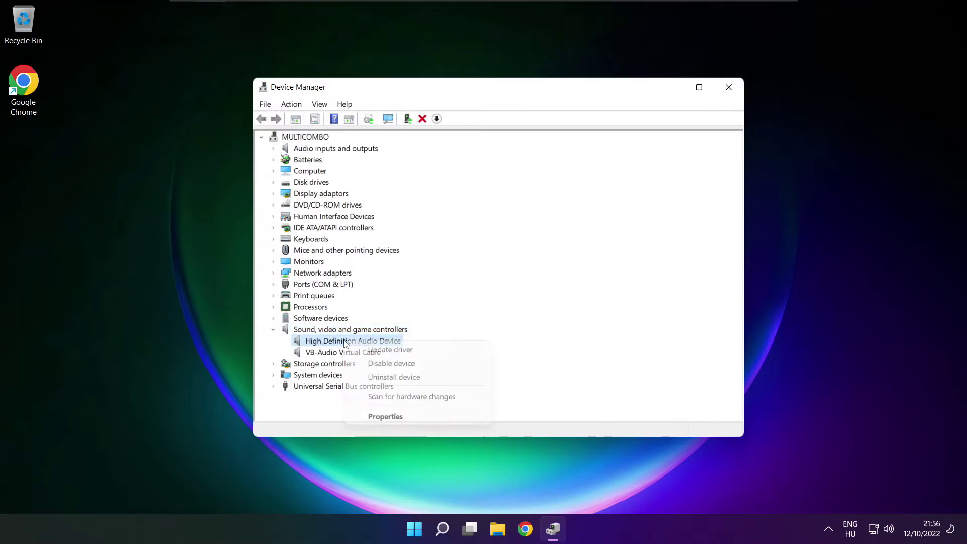
Step: Update the audio driver by picking High Definition Audio Device from local drivers, accepting the warning
click(436, 352)
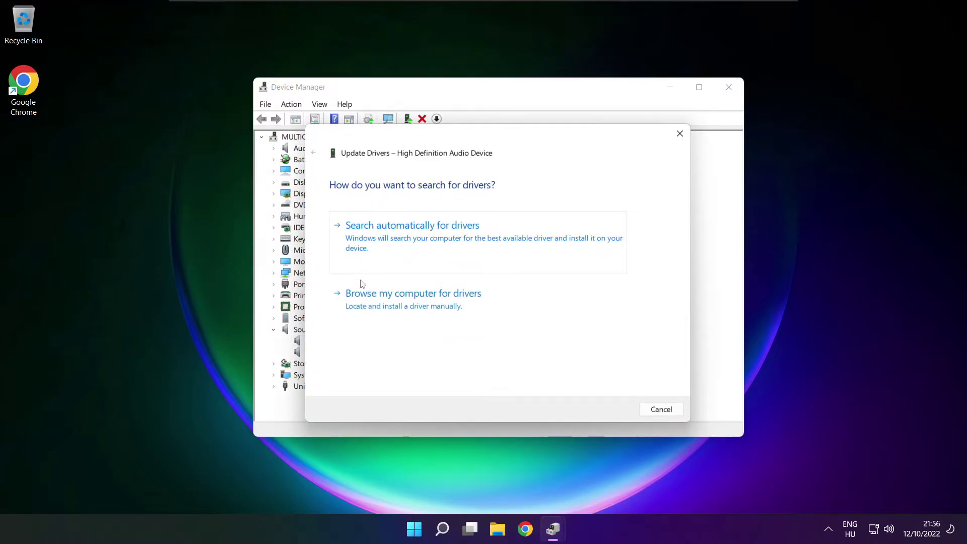
click(436, 306)
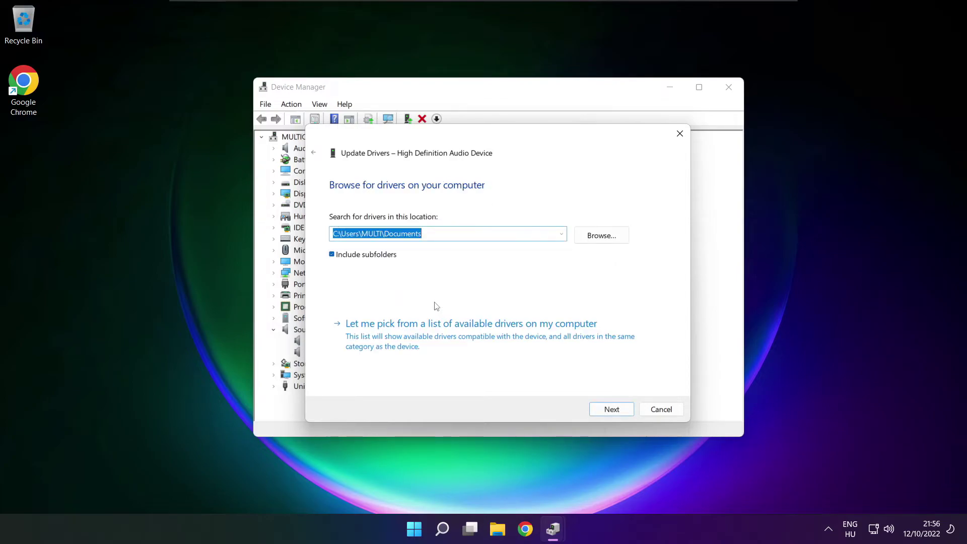
click(475, 343)
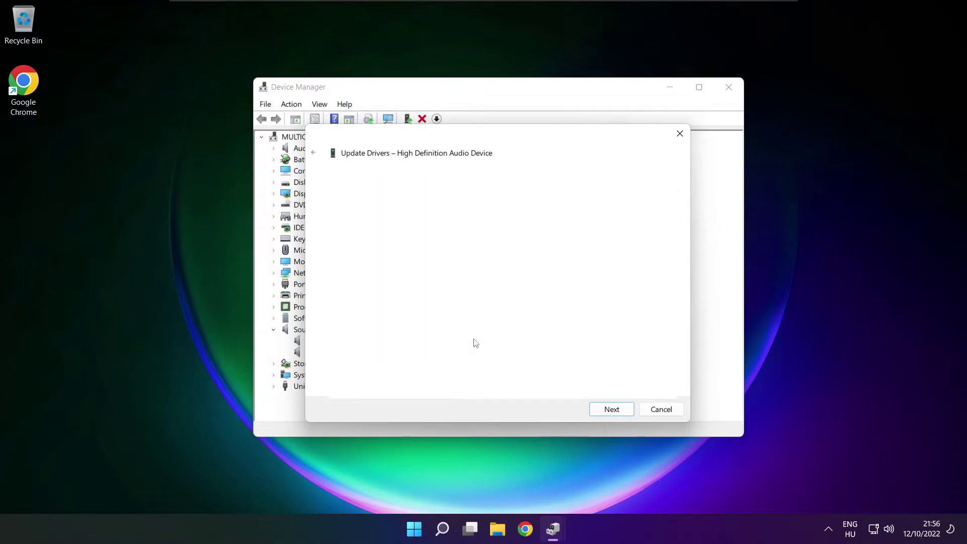
click(377, 298)
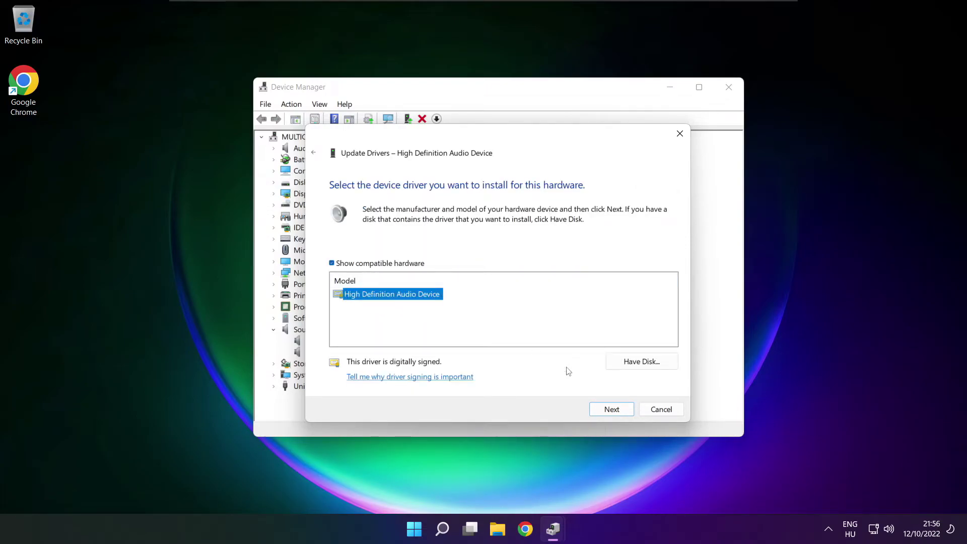
click(613, 410)
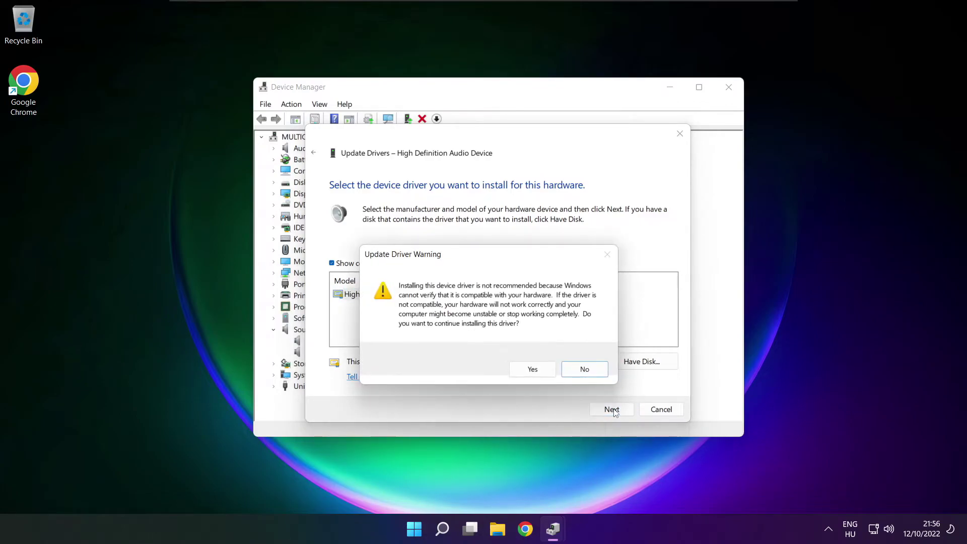
click(533, 370)
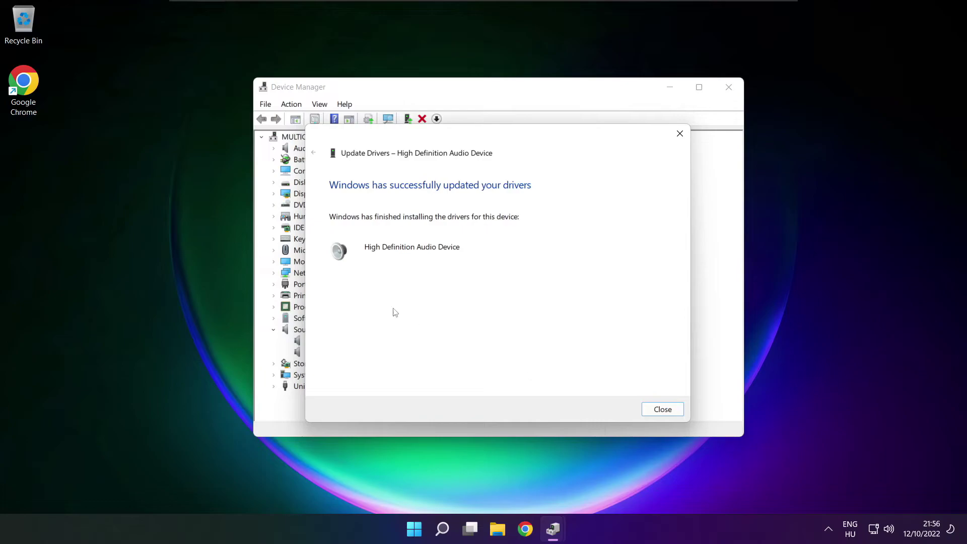
click(662, 409)
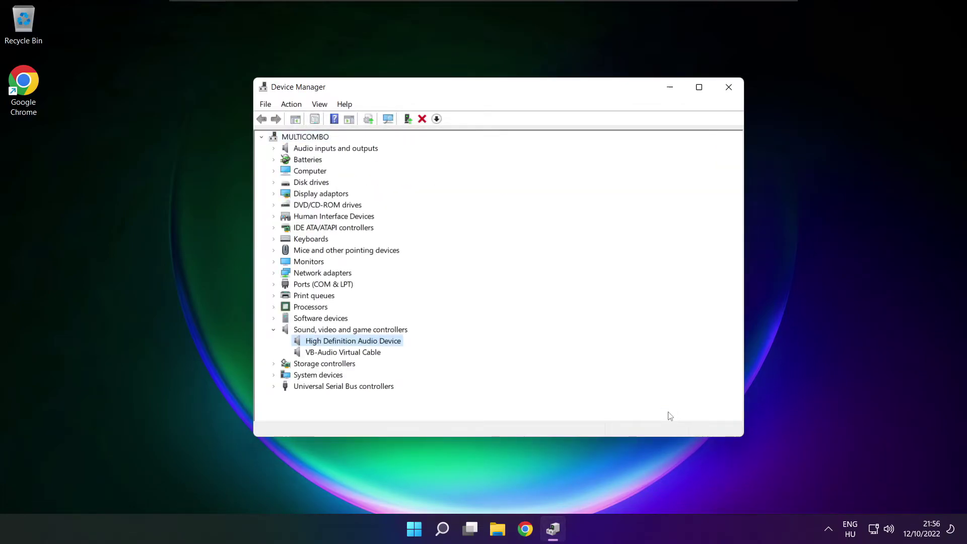
Step: Close Device Manager and dismiss the Start menu's power options, leaving an empty desktop
click(729, 89)
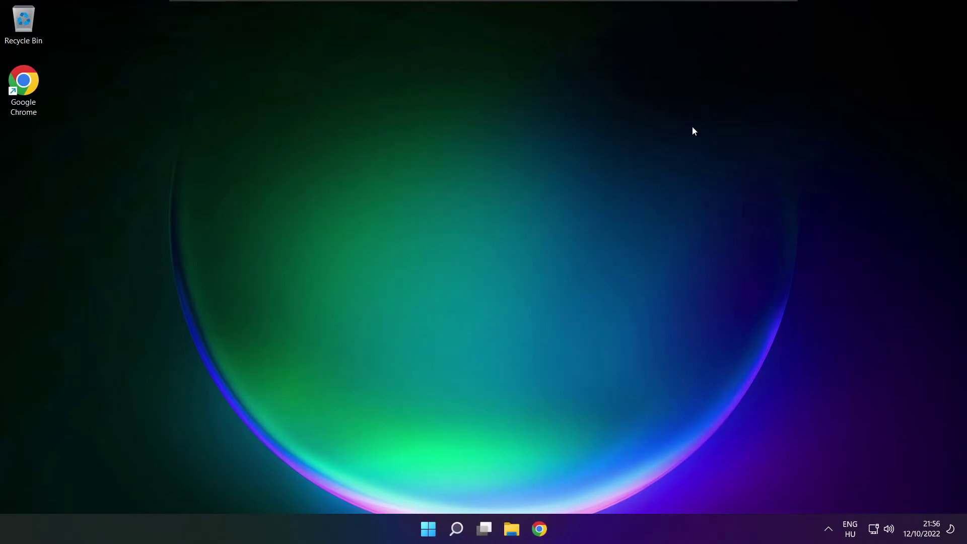
click(425, 532)
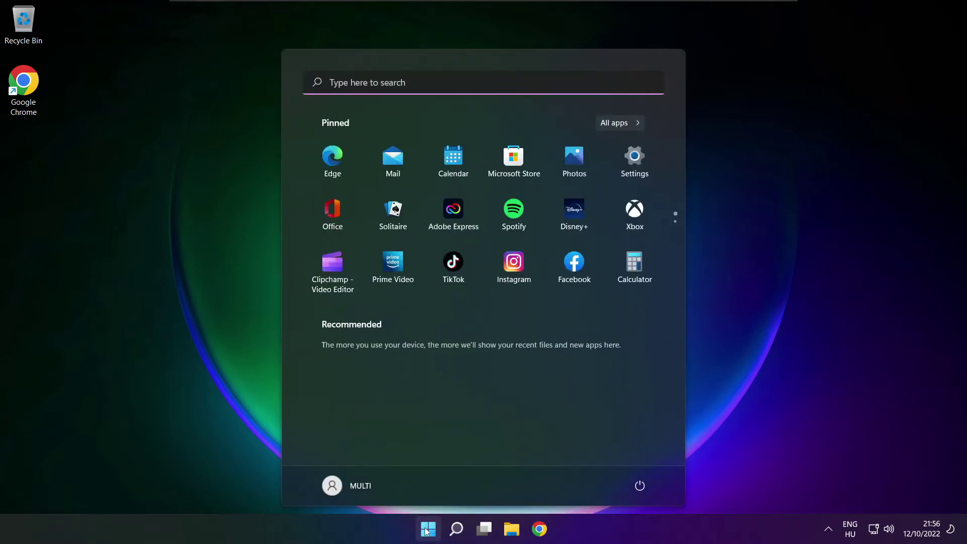
click(641, 485)
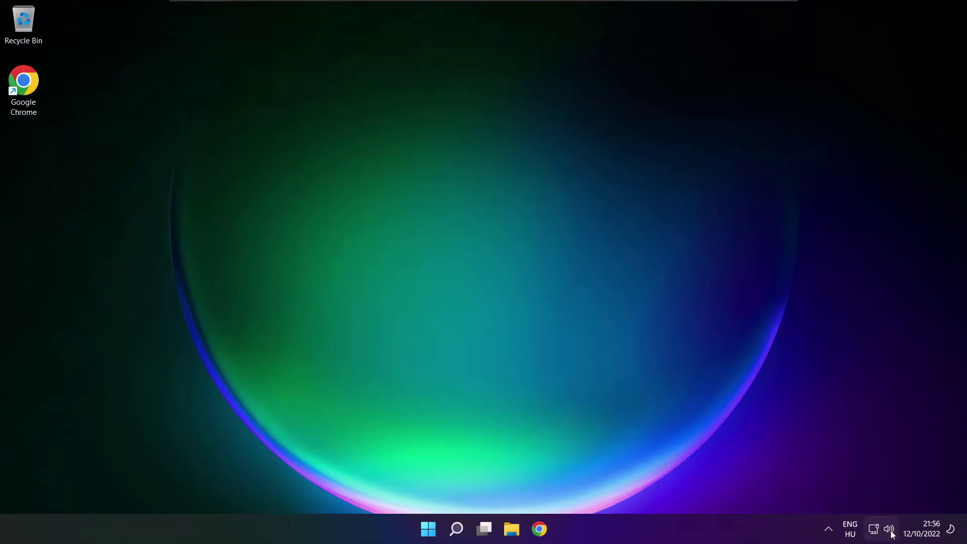
Step: Launch the Output devices sound troubleshooter from Sound settings' Advanced section via the speaker tray icon
right_click(889, 529)
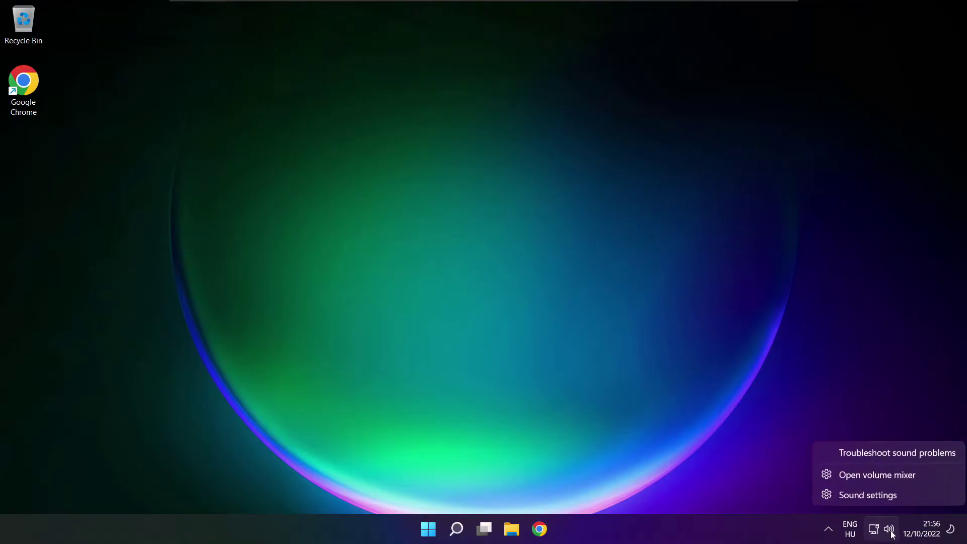
click(903, 496)
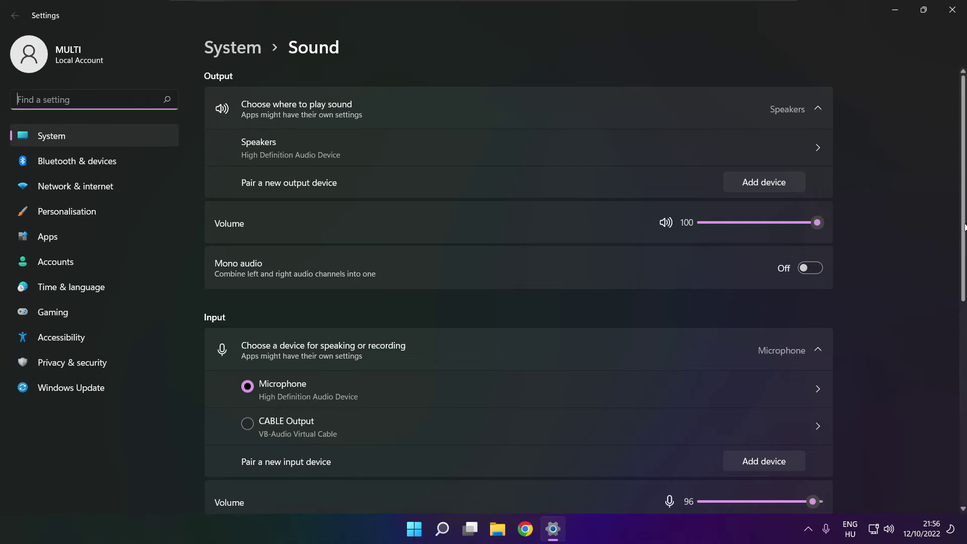
scroll(964, 227, down, 1)
scroll(965, 226, down, 3)
scroll(965, 226, down, 2)
scroll(964, 226, down, 1)
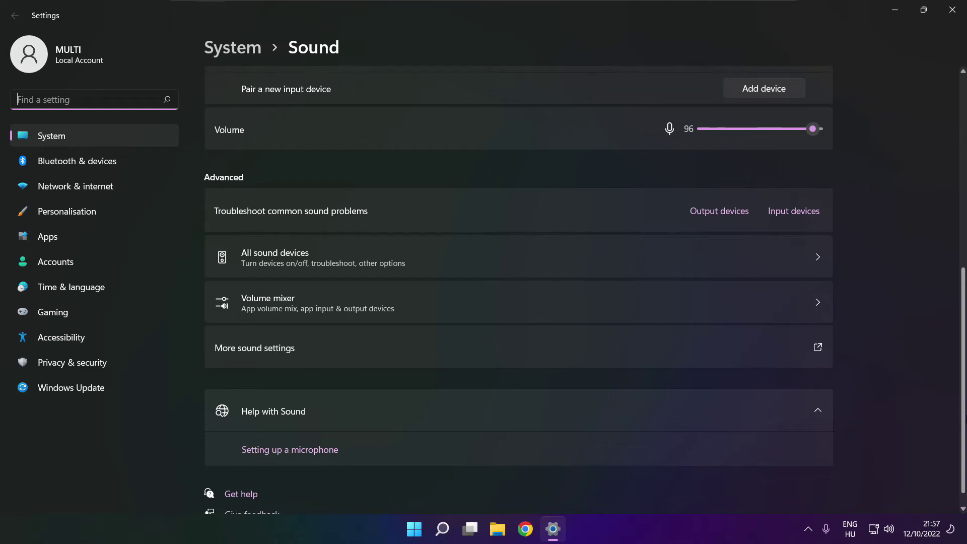
scroll(518, 292, down, 1)
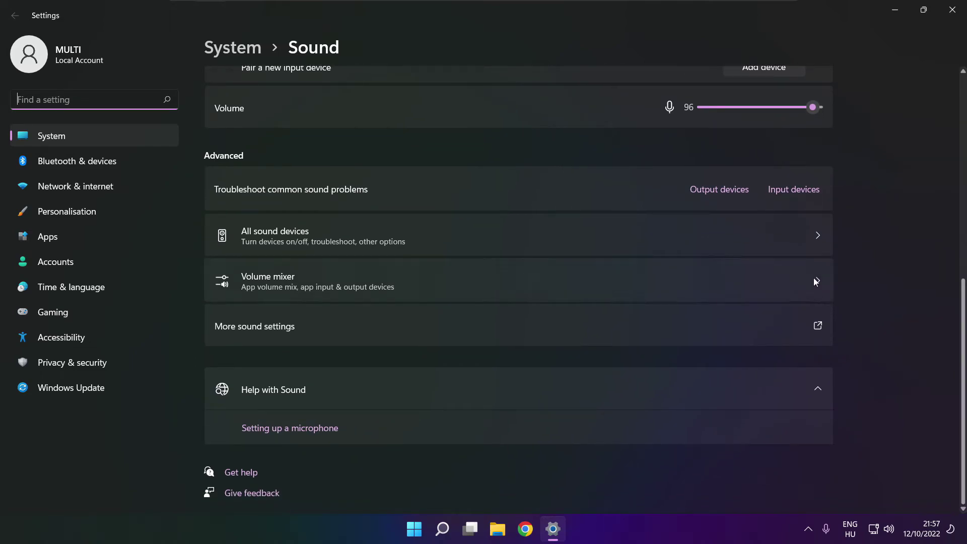
click(724, 195)
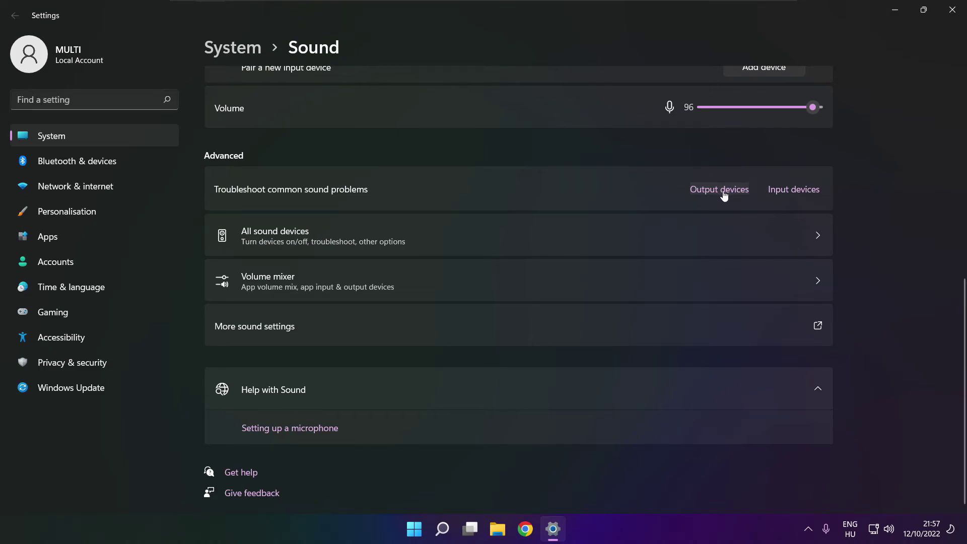